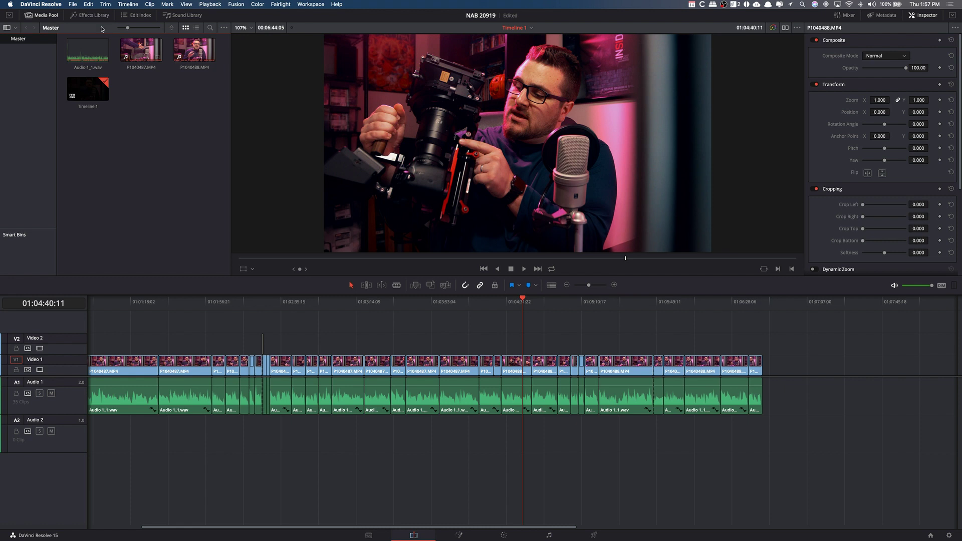
Open the project's Media Management window and close it without copying anything
click(73, 4)
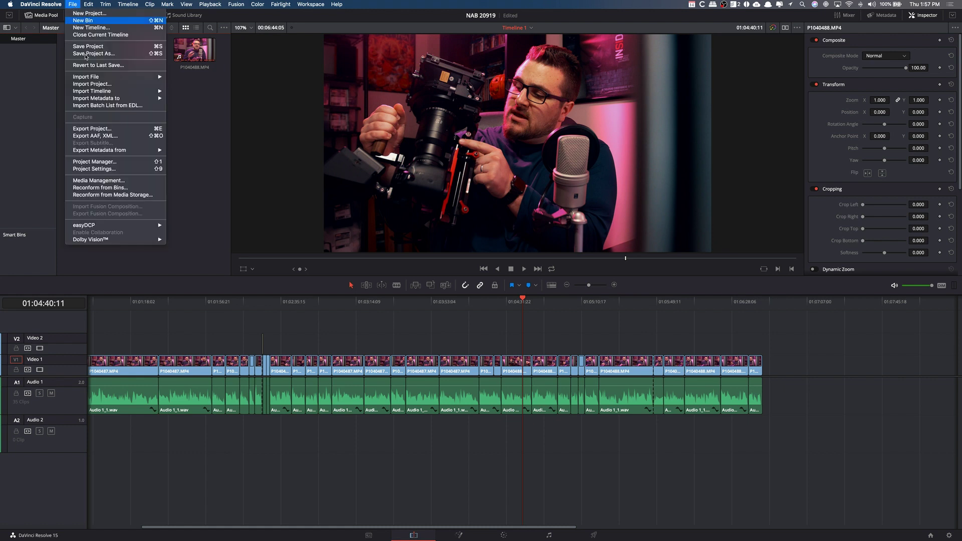
click(116, 182)
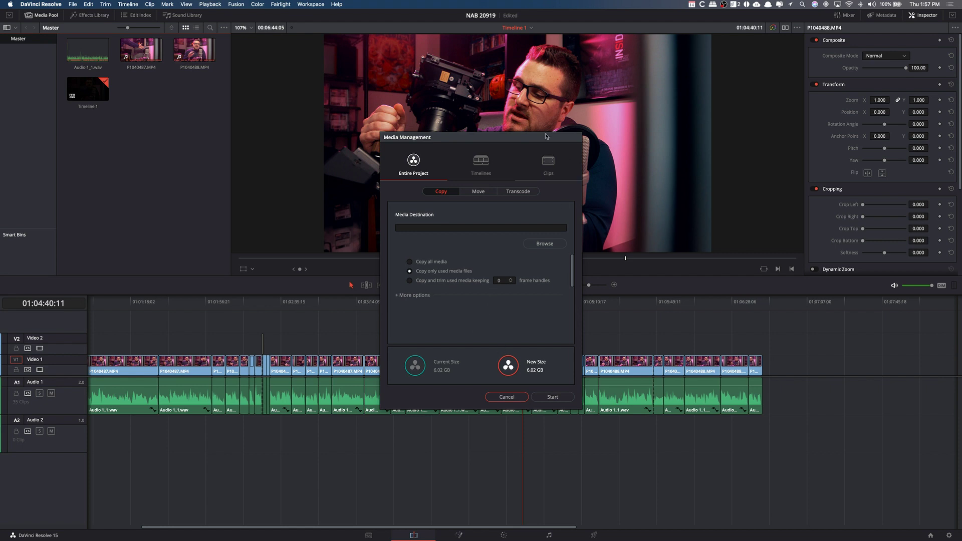
click(508, 397)
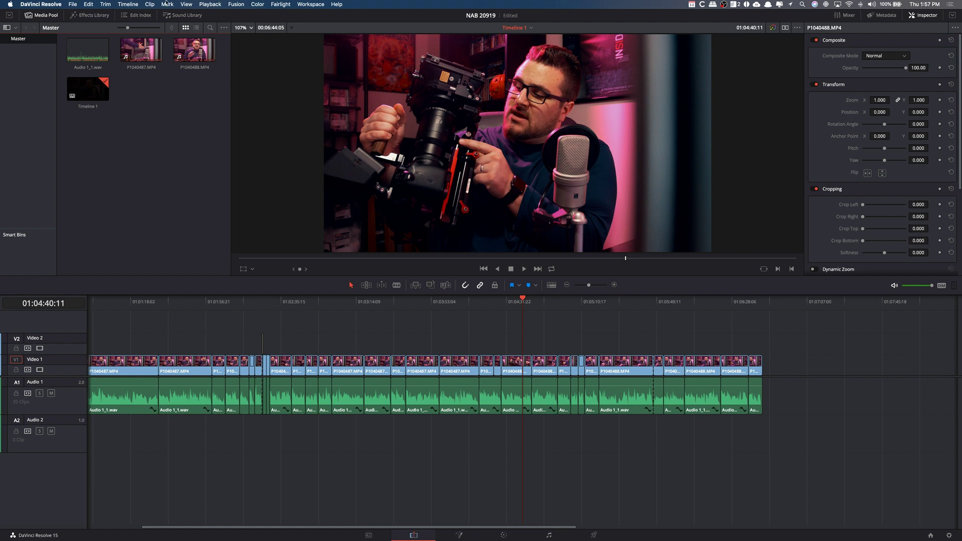
Switch to the Deliver page and hide the clip thumbnails above the timeline
click(73, 4)
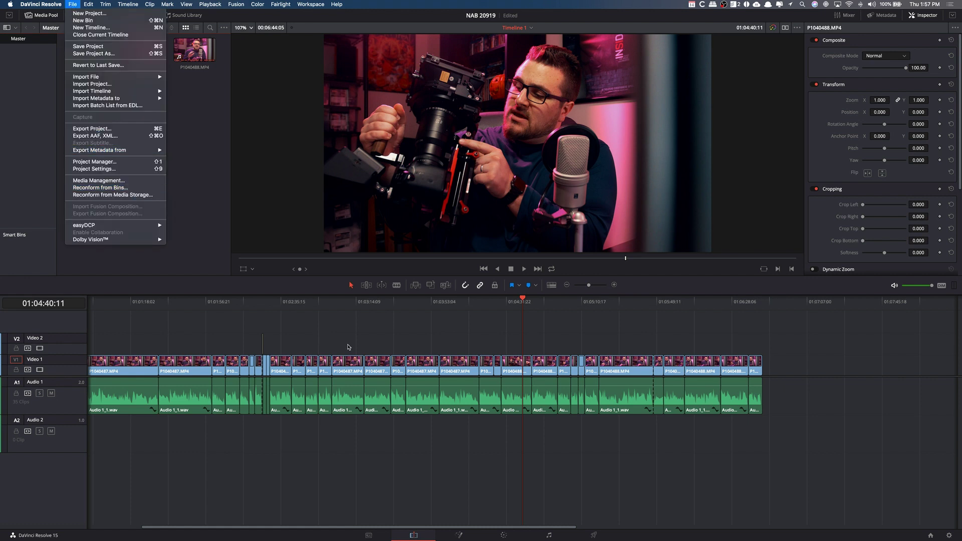
click(349, 347)
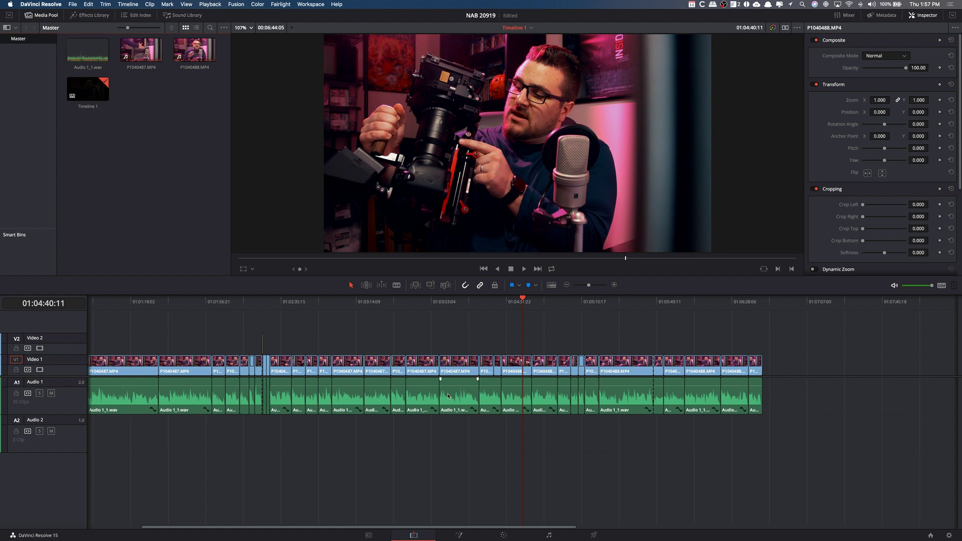
click(594, 533)
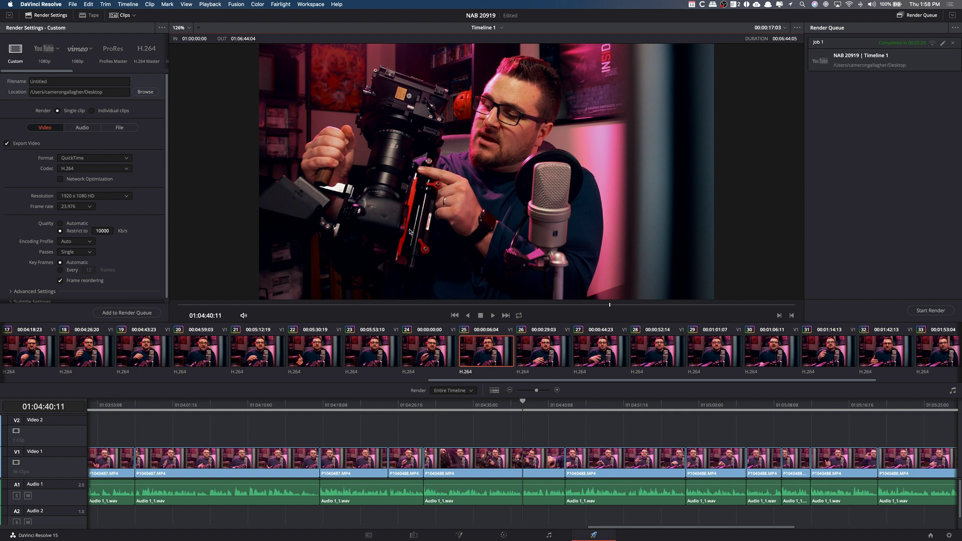
click(121, 16)
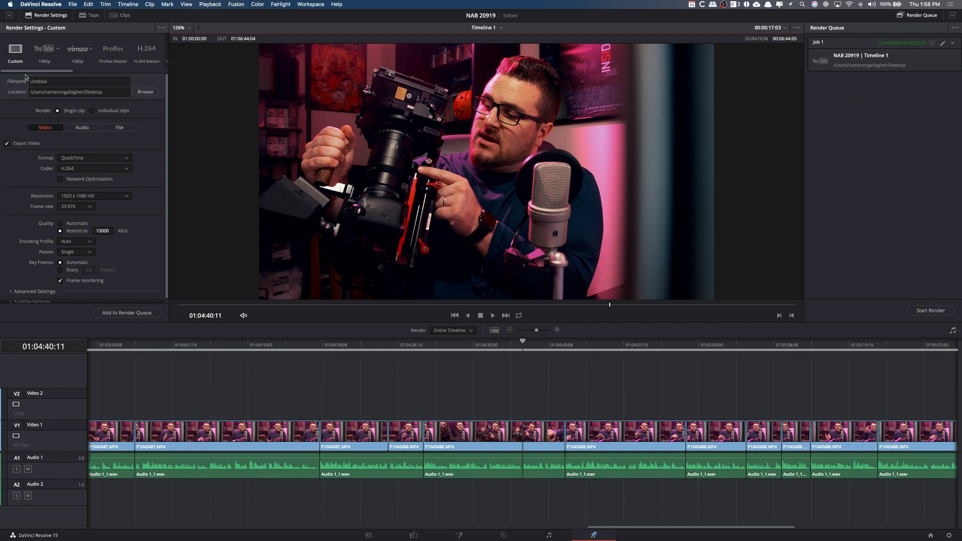
Scroll through the render presets and apply the YouTube 1080p preset
scroll(49, 69, right, 3)
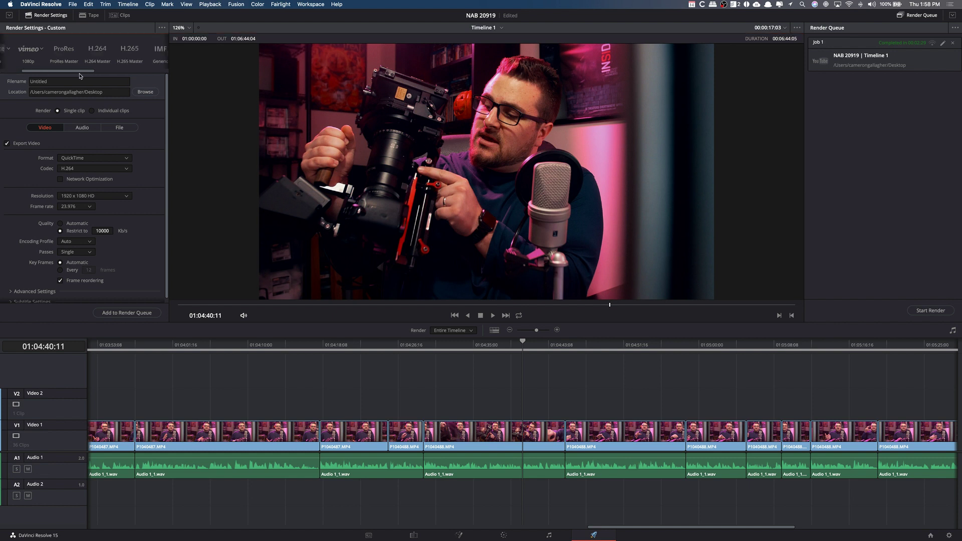
scroll(50, 68, left, 3)
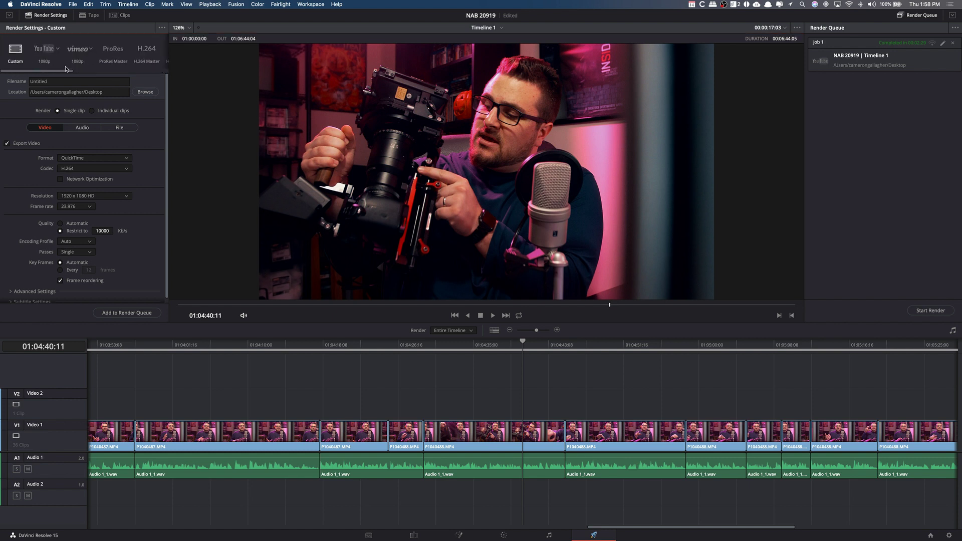
drag(66, 72, 166, 74)
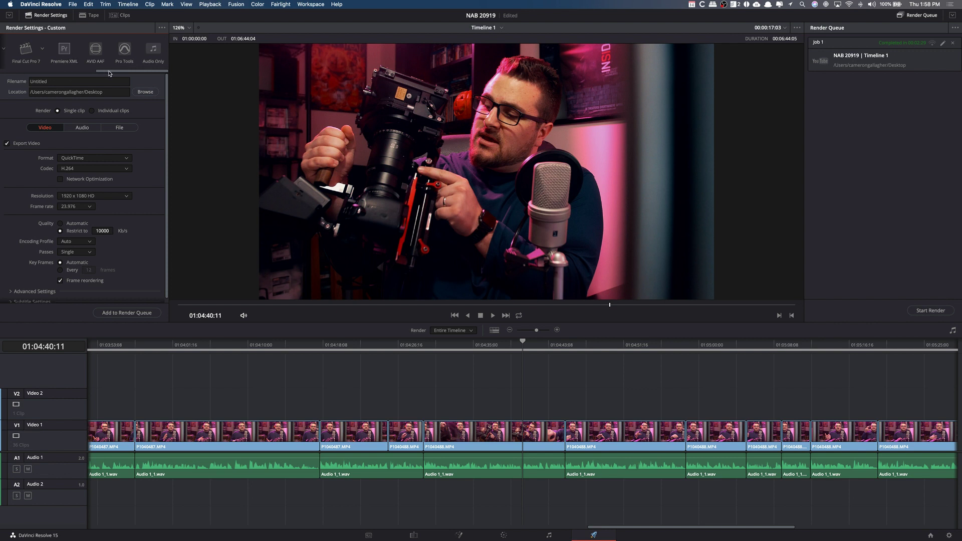
drag(108, 72, 44, 73)
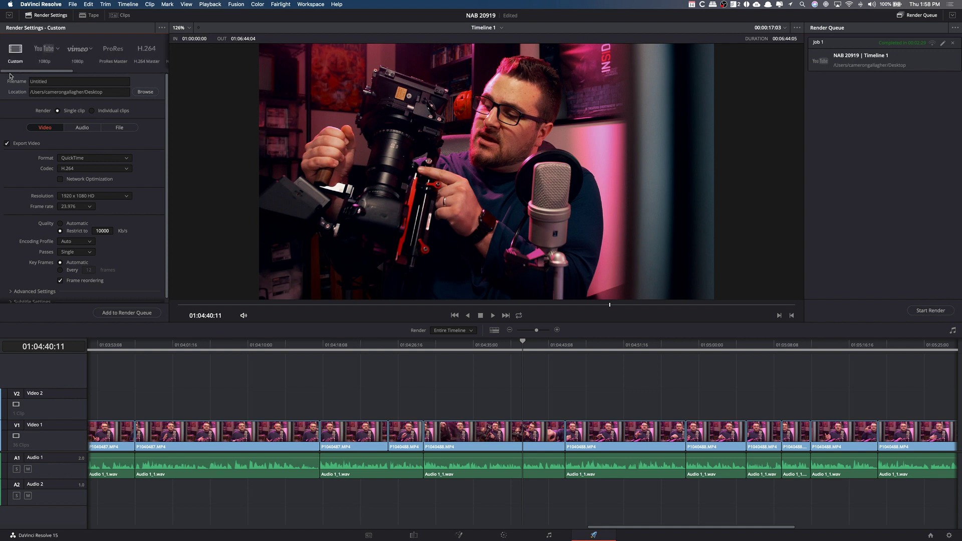
click(57, 49)
click(42, 70)
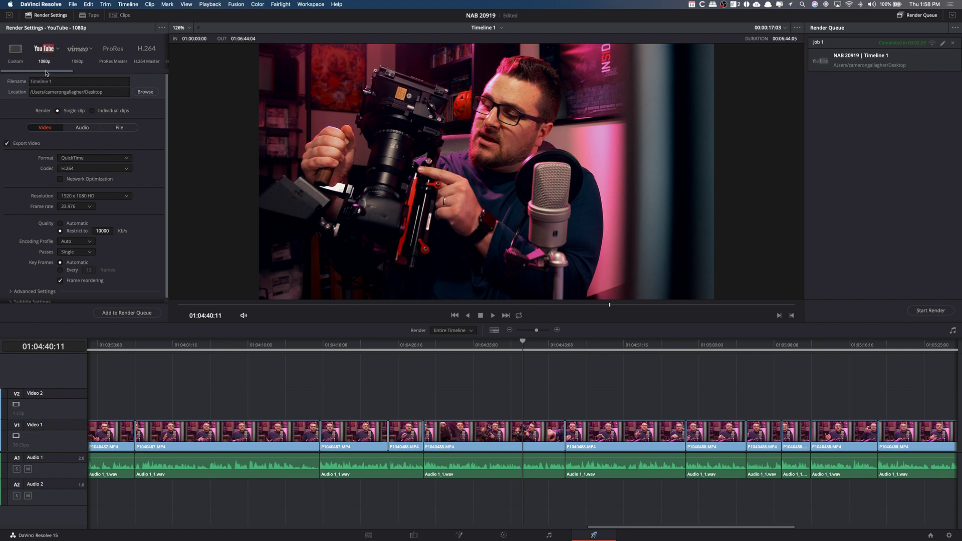
Try the Vimeo 1080p and ProRes presets, then return to Custom with Advanced Settings expanded
click(74, 55)
click(111, 51)
click(15, 53)
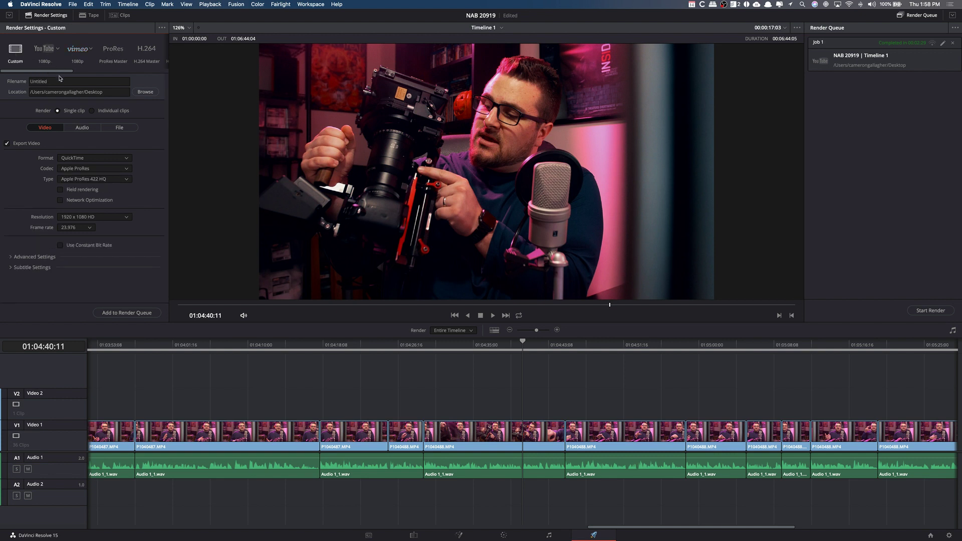
click(10, 259)
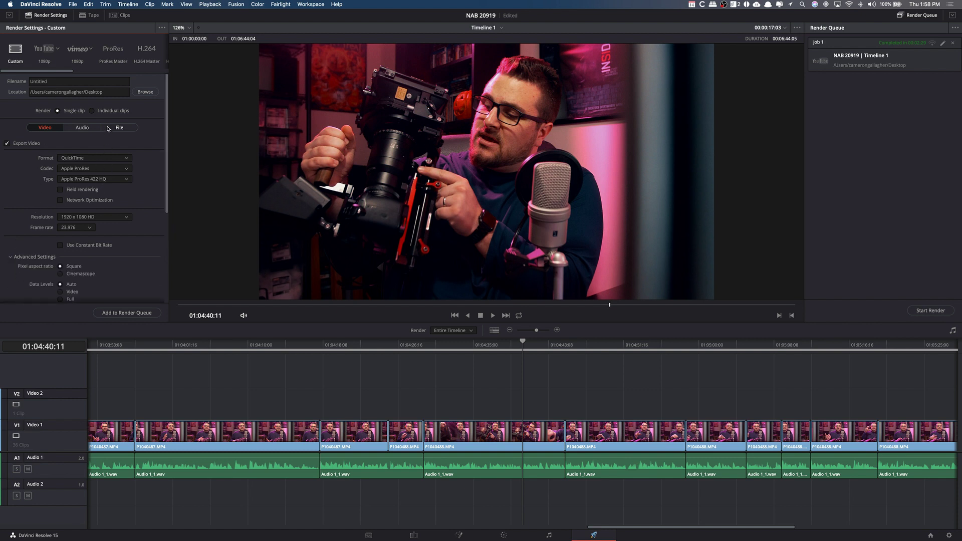
Rename the render file to '1', checking Browse but keeping the Desktop location
double_click(42, 81)
text(1)
click(144, 93)
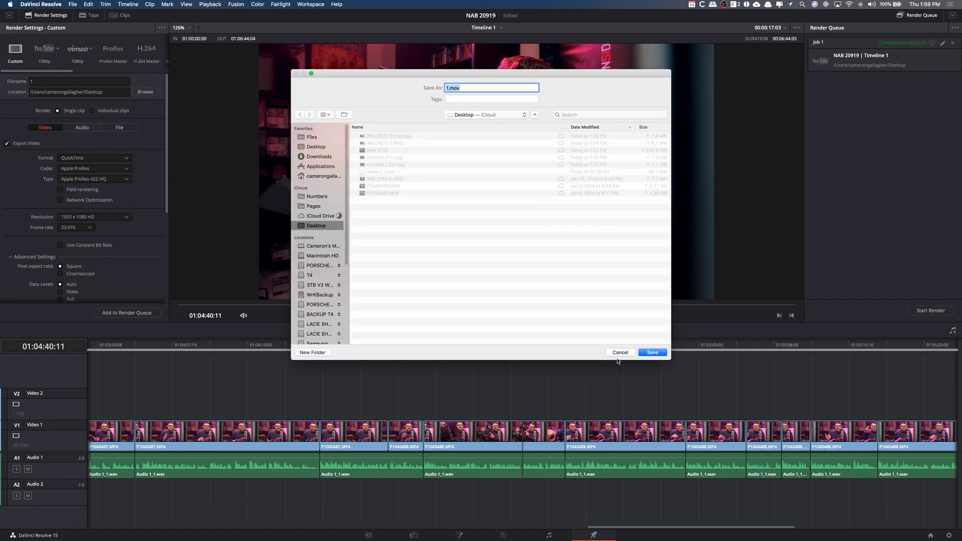
click(620, 352)
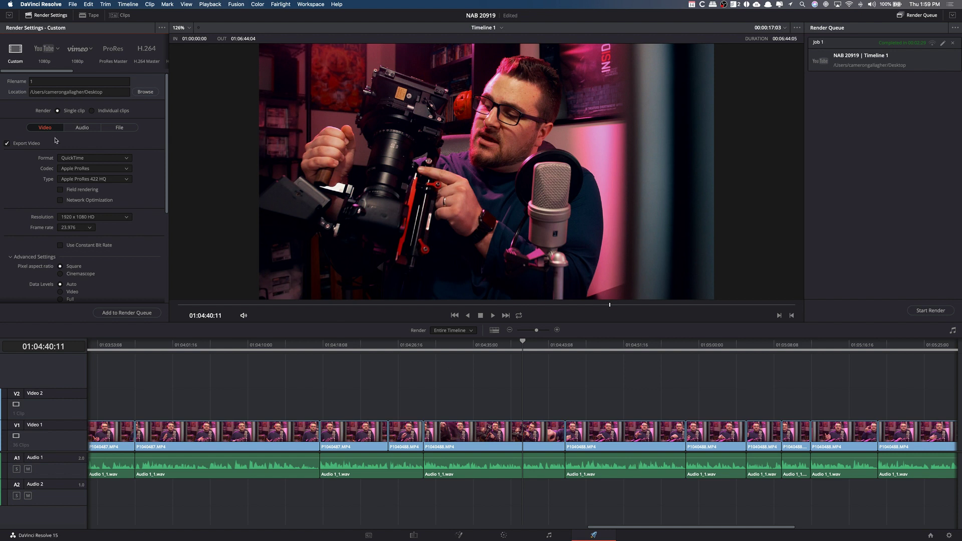
click(82, 159)
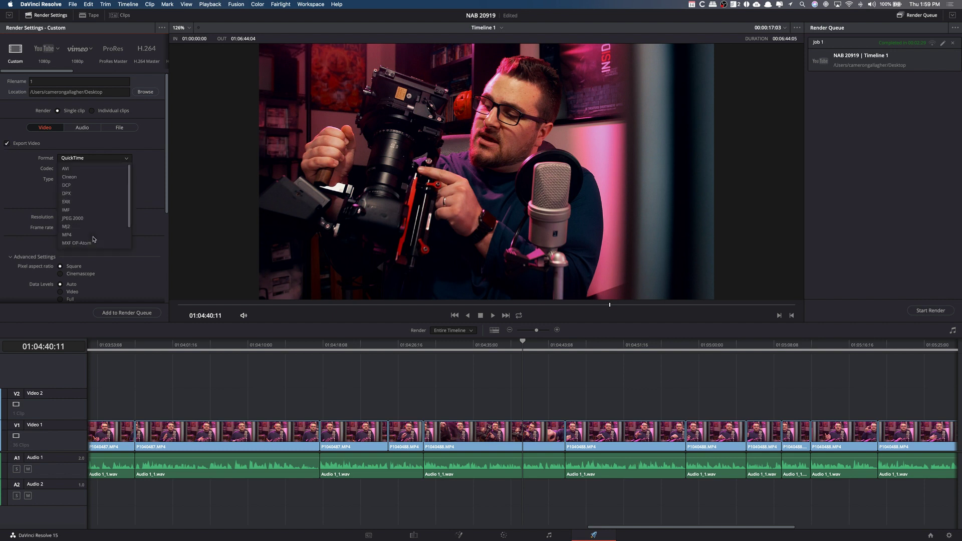
scroll(93, 239, down, 3)
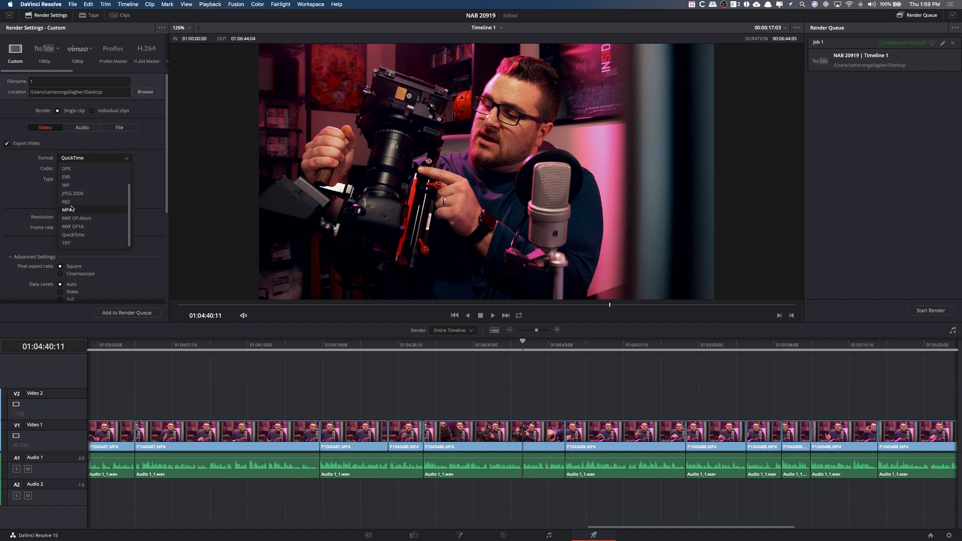
click(160, 196)
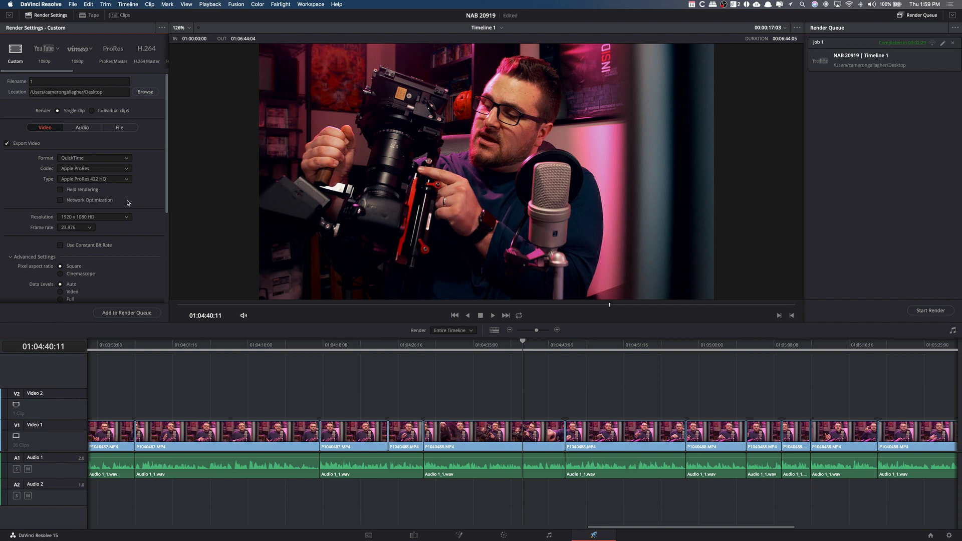
click(82, 158)
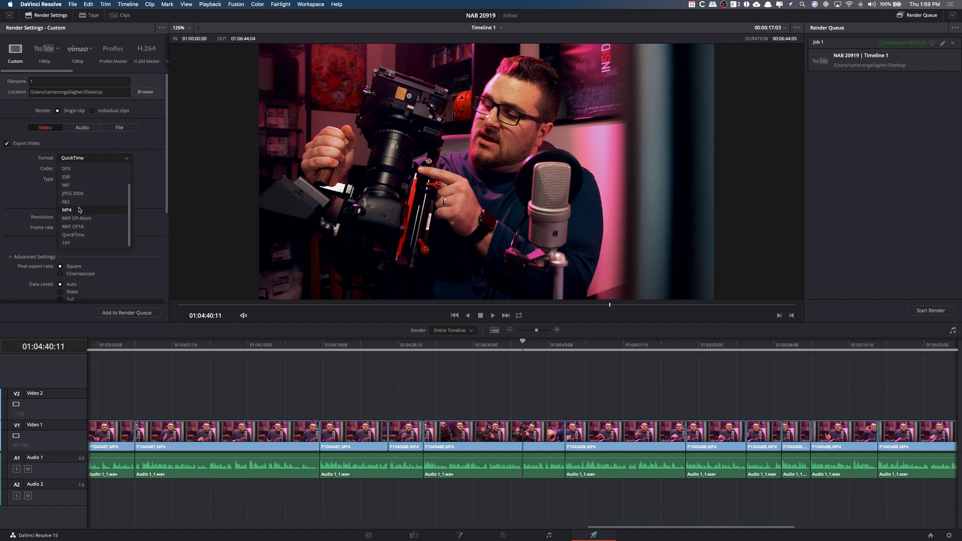
scroll(83, 201, up, 3)
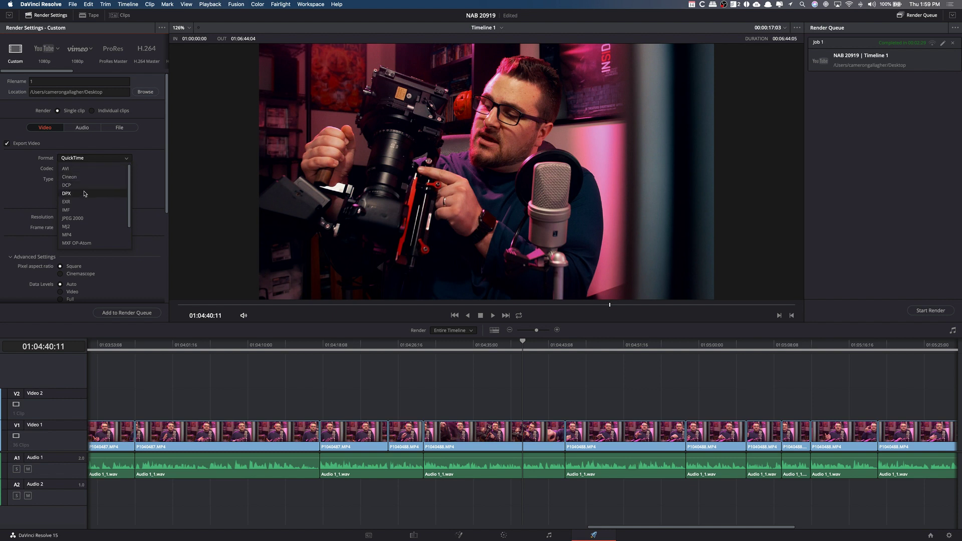
click(25, 192)
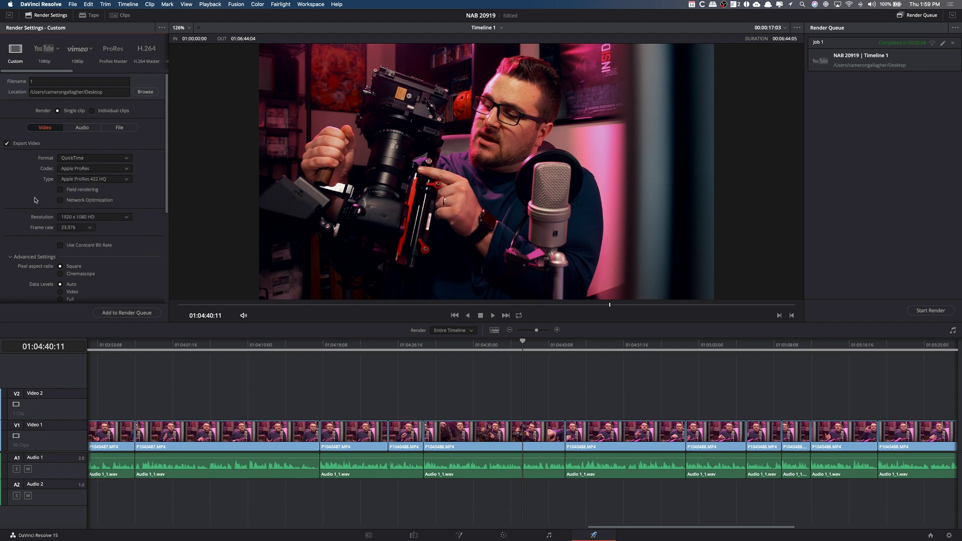
Browse the codec list and review the Apple ProRes variants, keeping ProRes for now
click(78, 169)
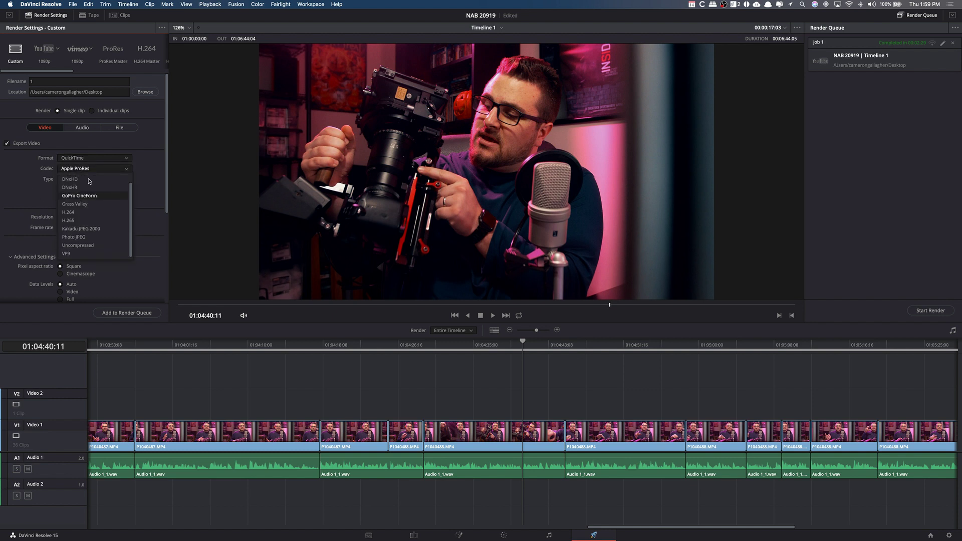
scroll(88, 181, up, 1)
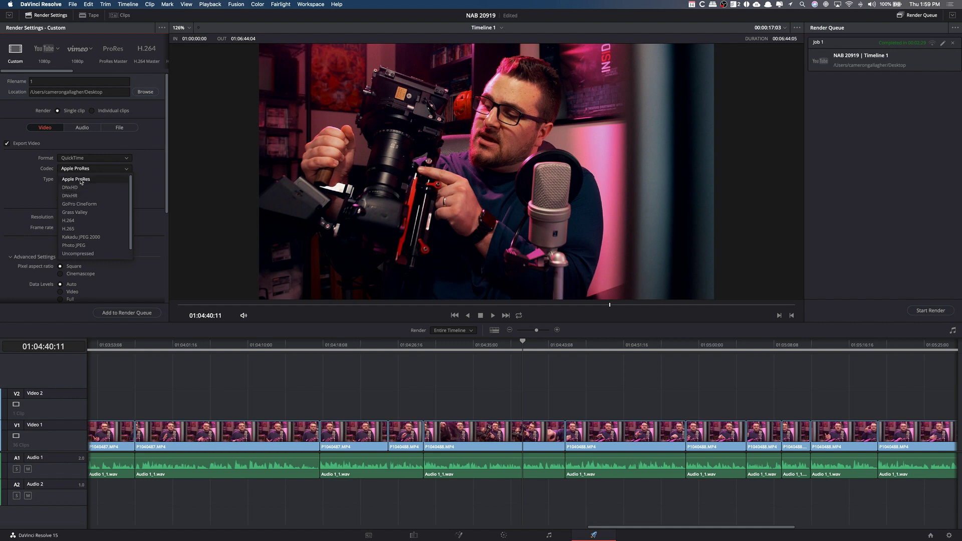
scroll(86, 221, down, 1)
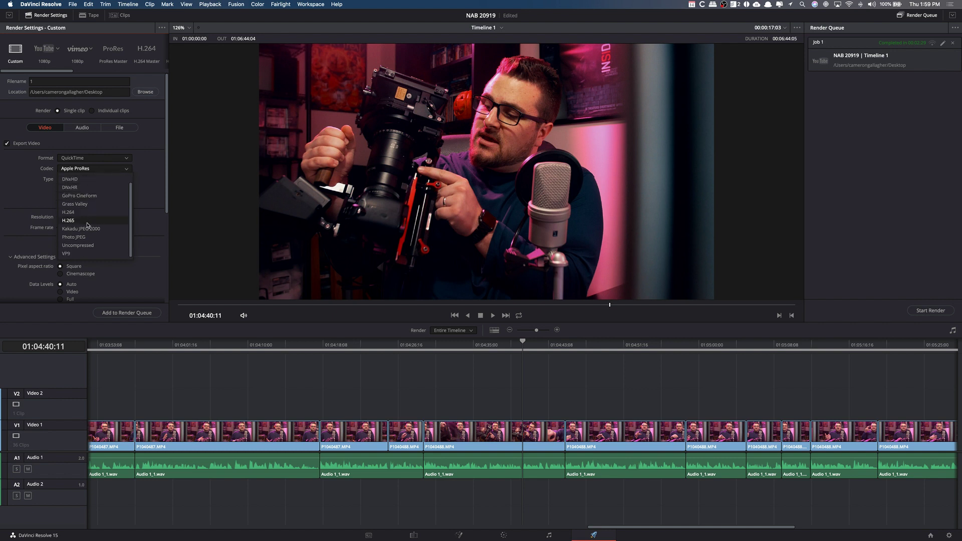
click(50, 188)
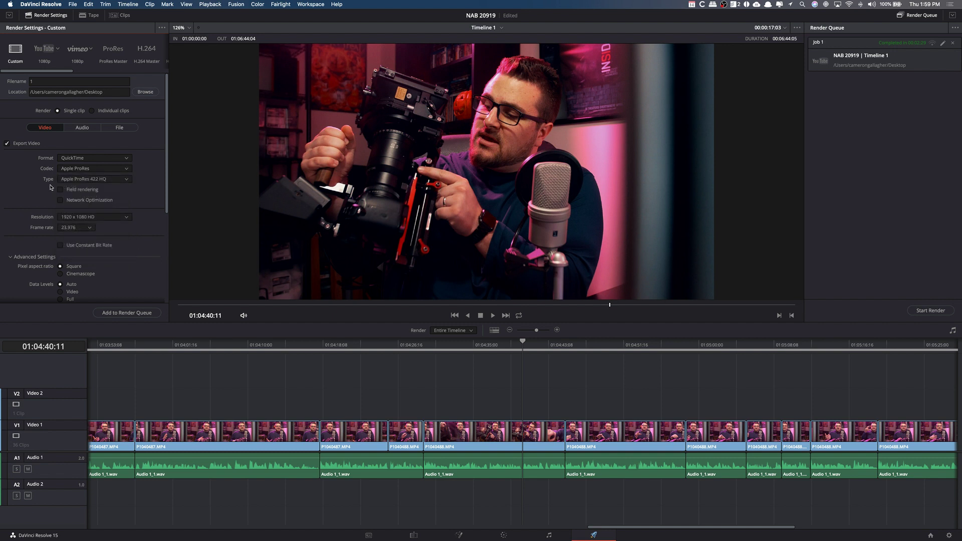
click(81, 182)
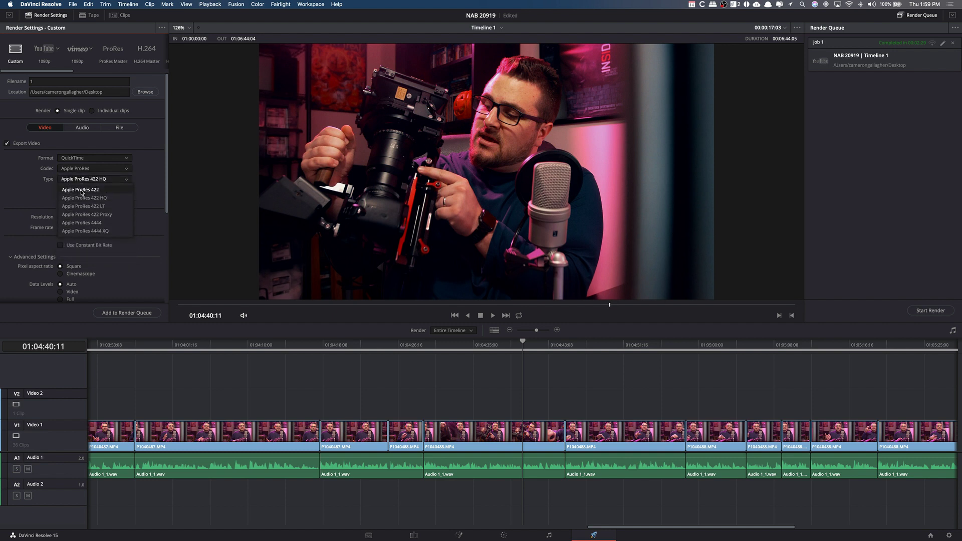
click(88, 171)
Switch the video codec to H.264, then to H.265
click(88, 171)
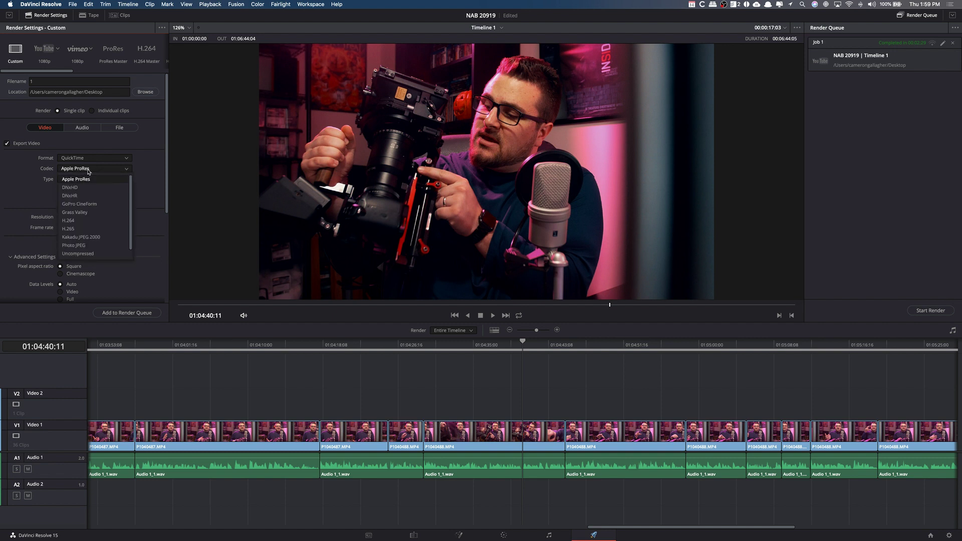
click(84, 222)
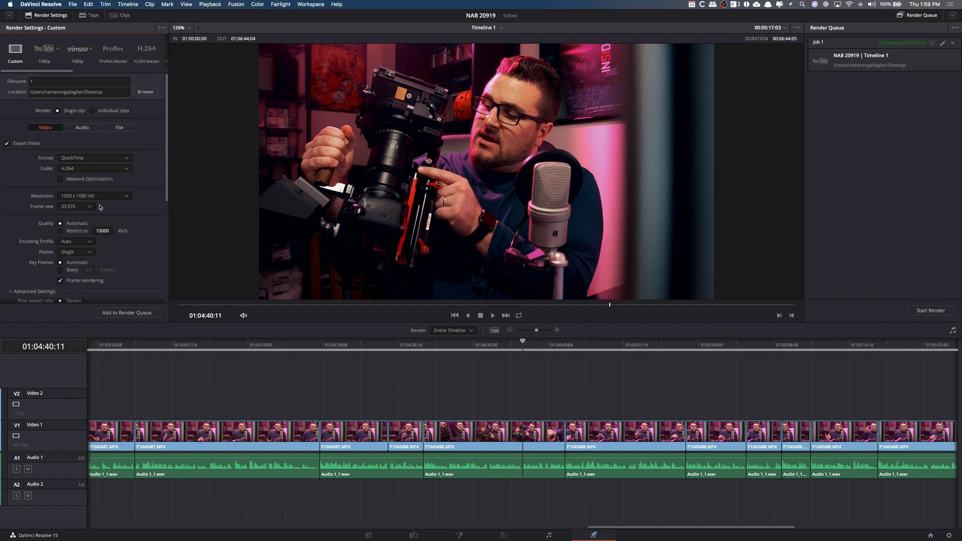
click(84, 171)
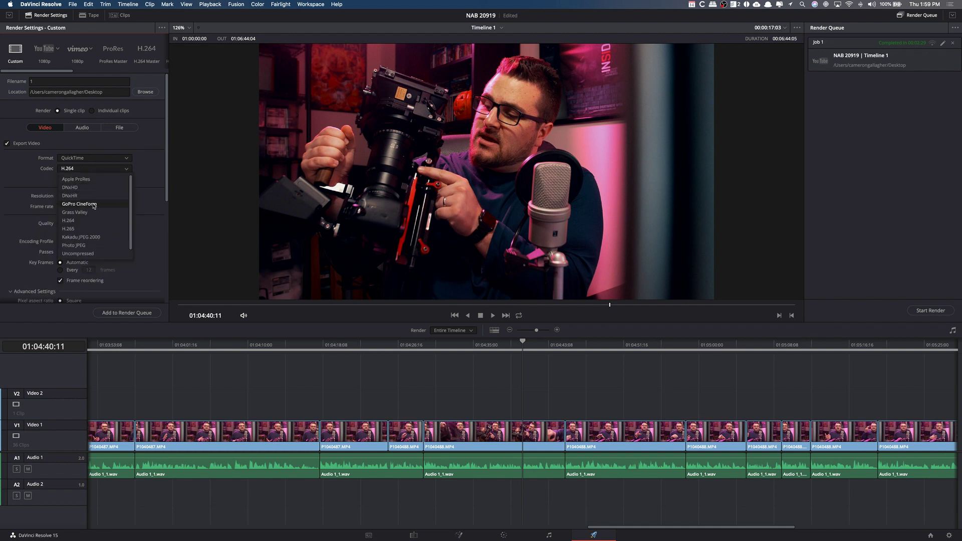
click(85, 229)
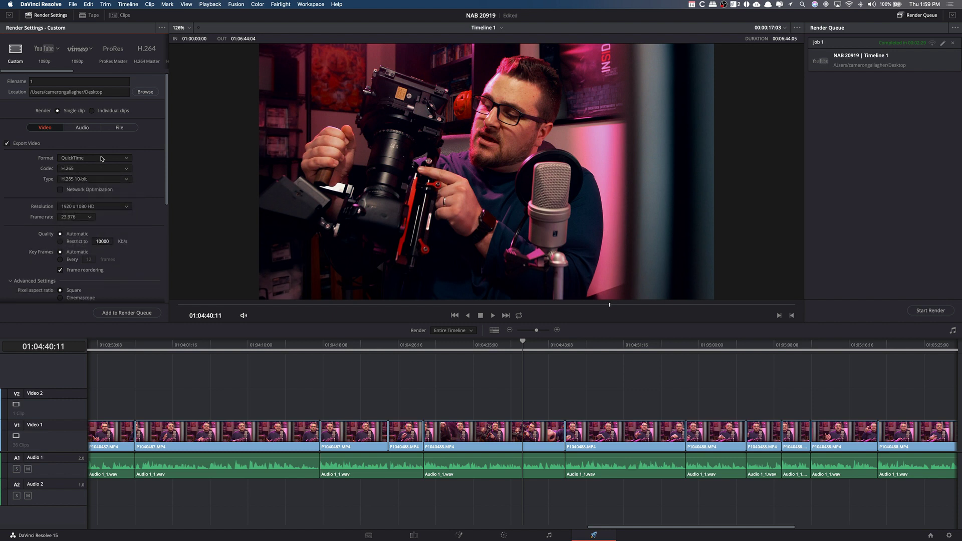
click(81, 171)
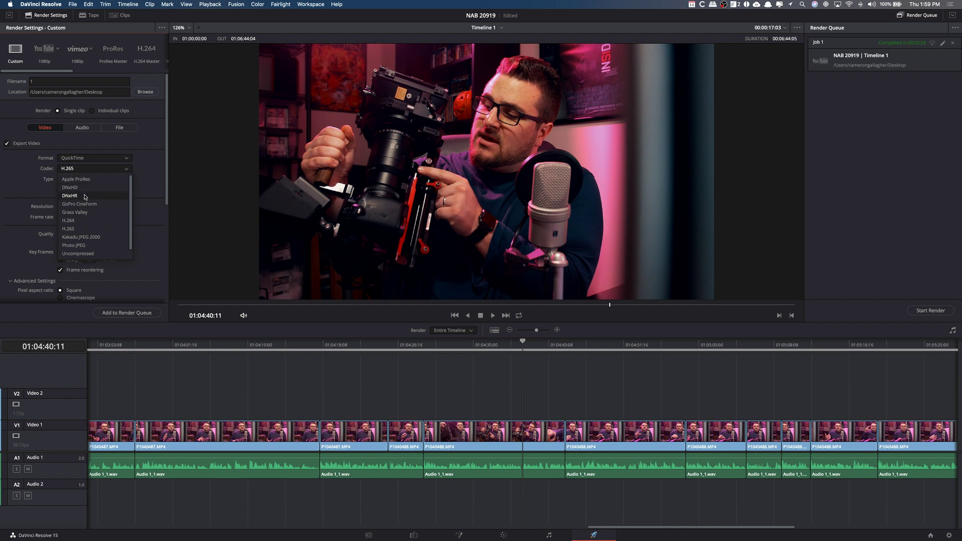
Return to H.264 at 3840 x 2160 Ultra HD, keeping 23.976 fps, and check quality limits
click(77, 212)
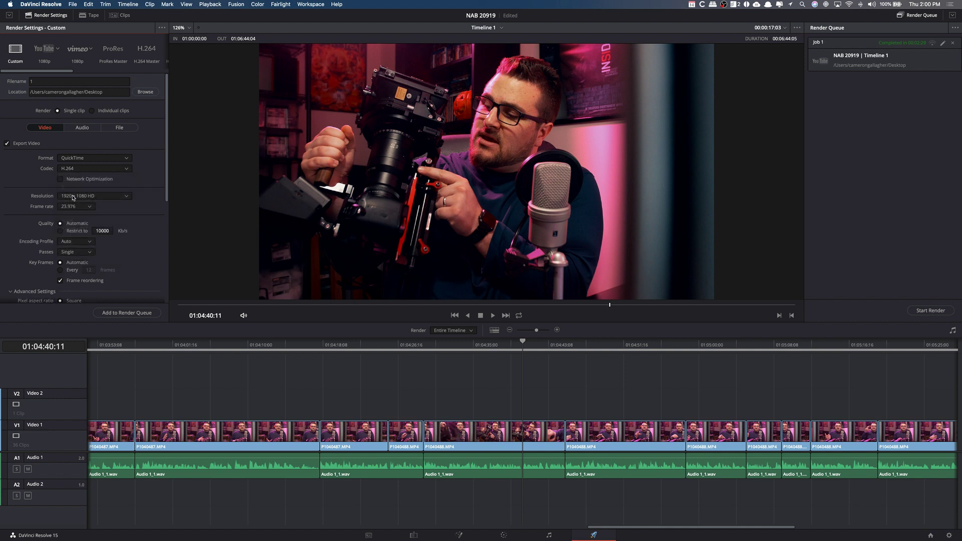
click(78, 197)
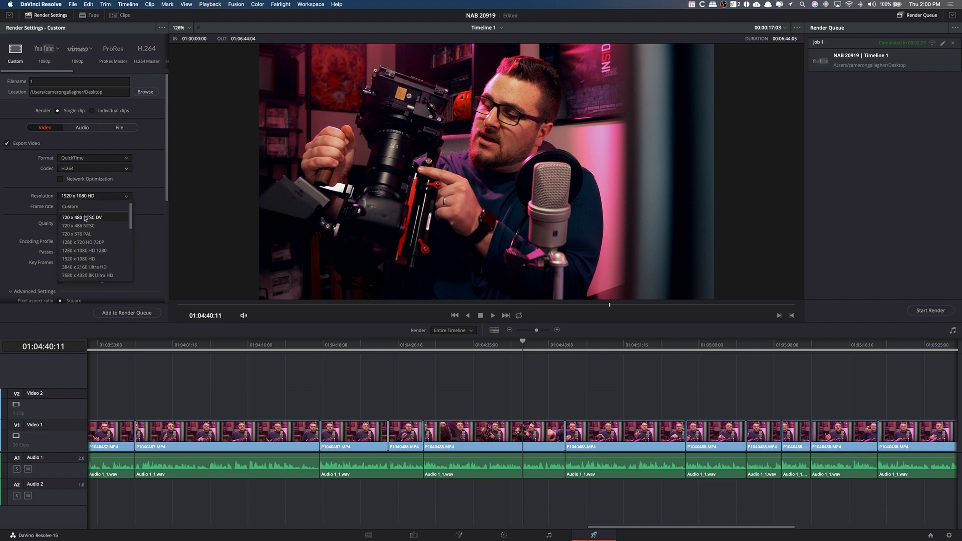
click(84, 268)
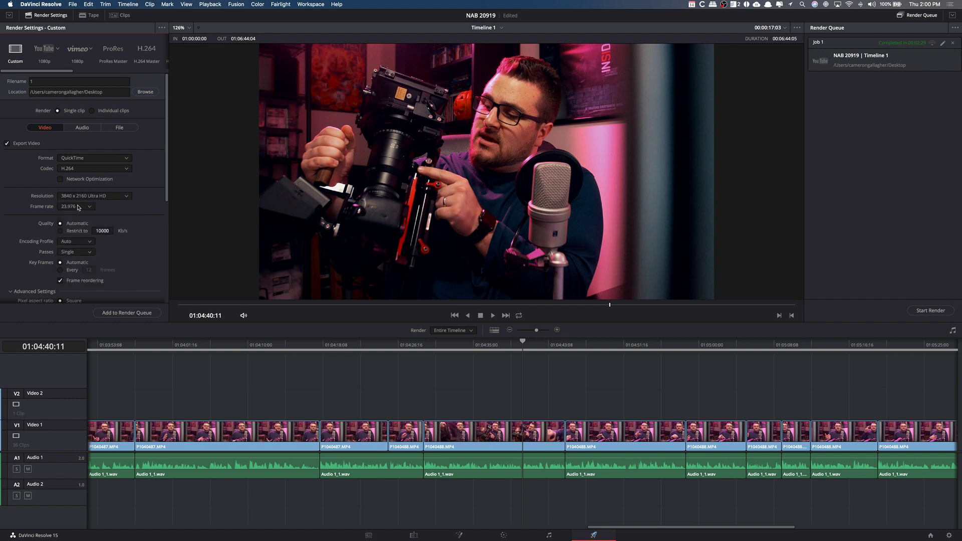
click(76, 208)
scroll(78, 228, down, 3)
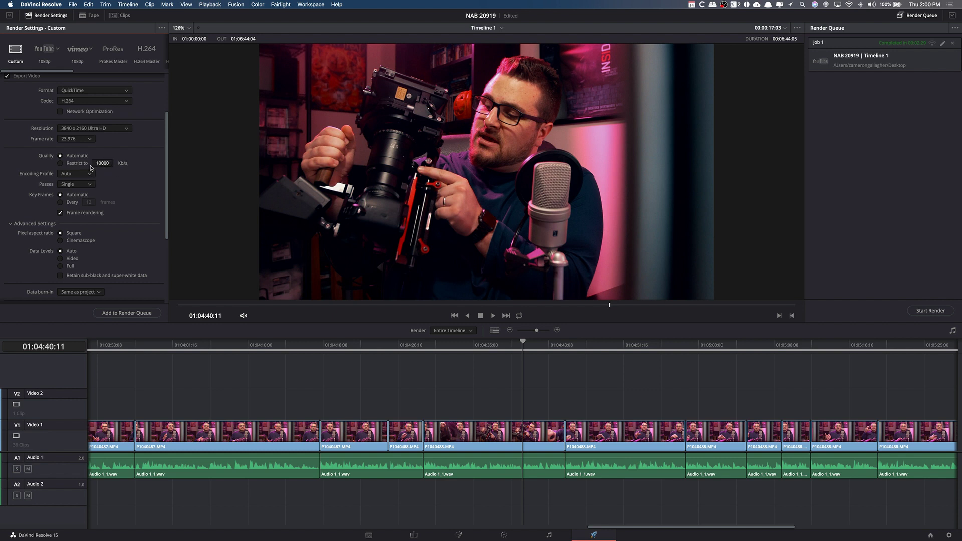
click(73, 162)
Keep quality on Automatic and leave data burn-in the same as the project
click(60, 157)
scroll(77, 251, down, 5)
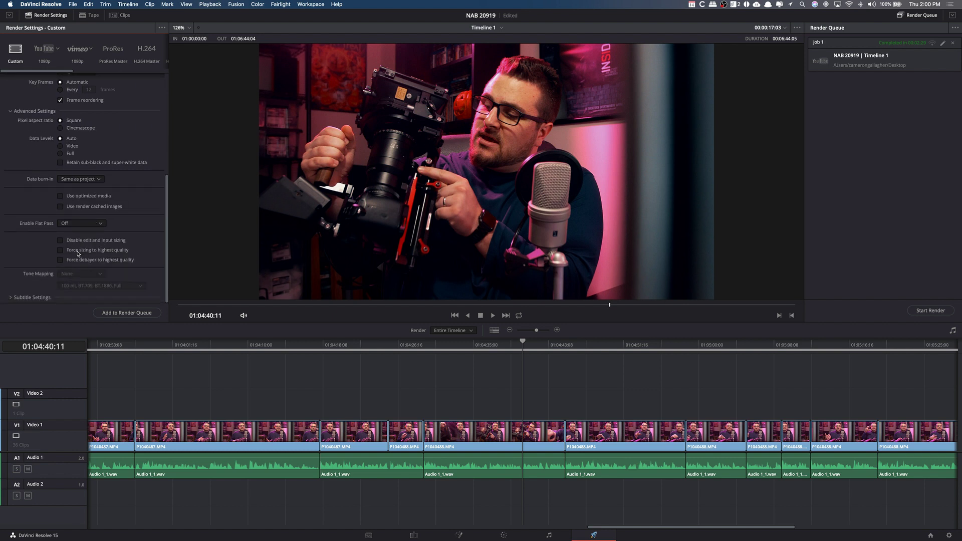
click(75, 180)
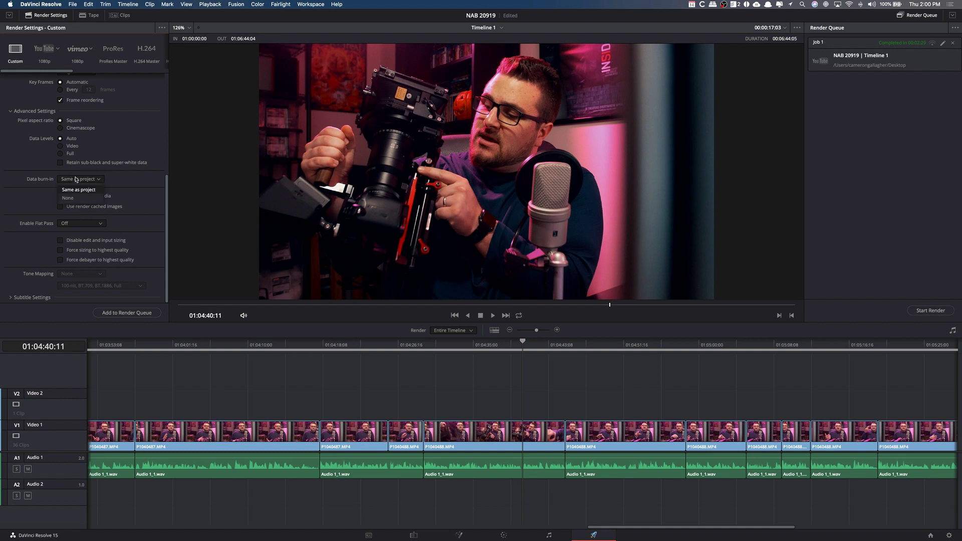
click(41, 168)
Review subtitle settings, collapse Advanced Settings, and show the AAC 320 kb/s audio settings
click(14, 299)
scroll(75, 236, down, 3)
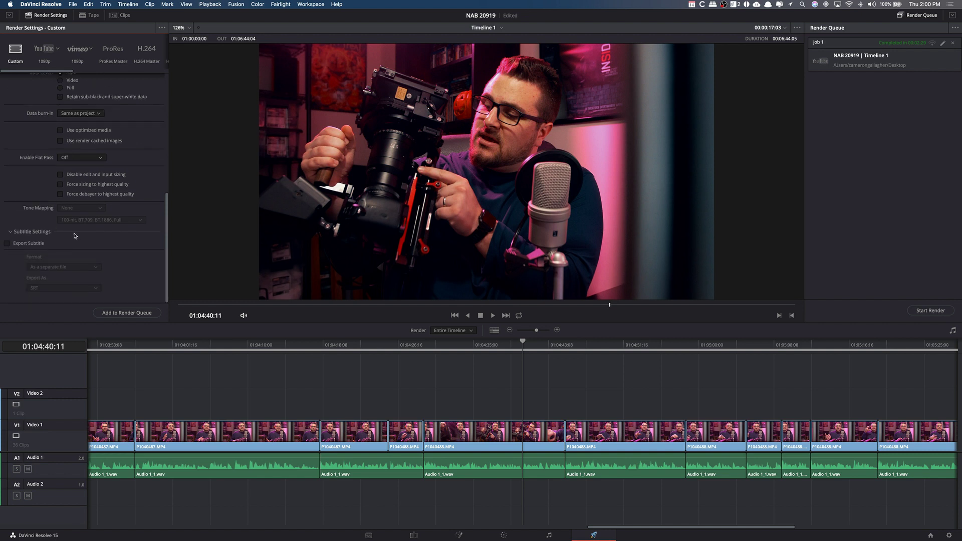
scroll(55, 184, up, 4)
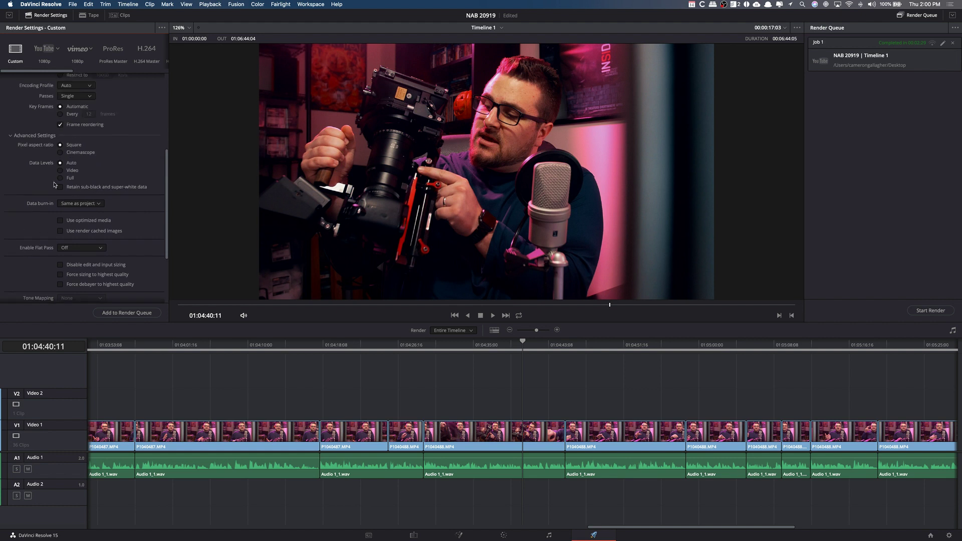
click(25, 135)
scroll(67, 198, up, 4)
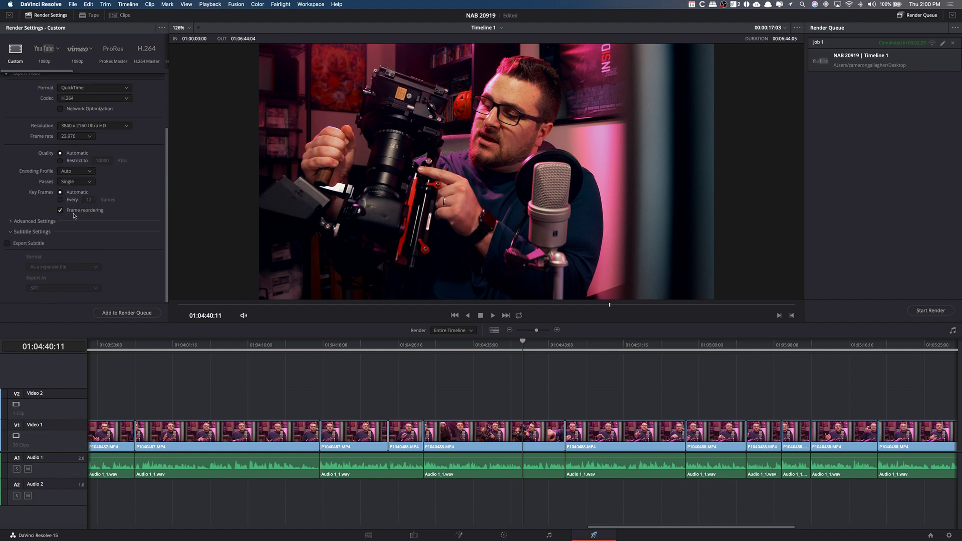
scroll(74, 215, up, 3)
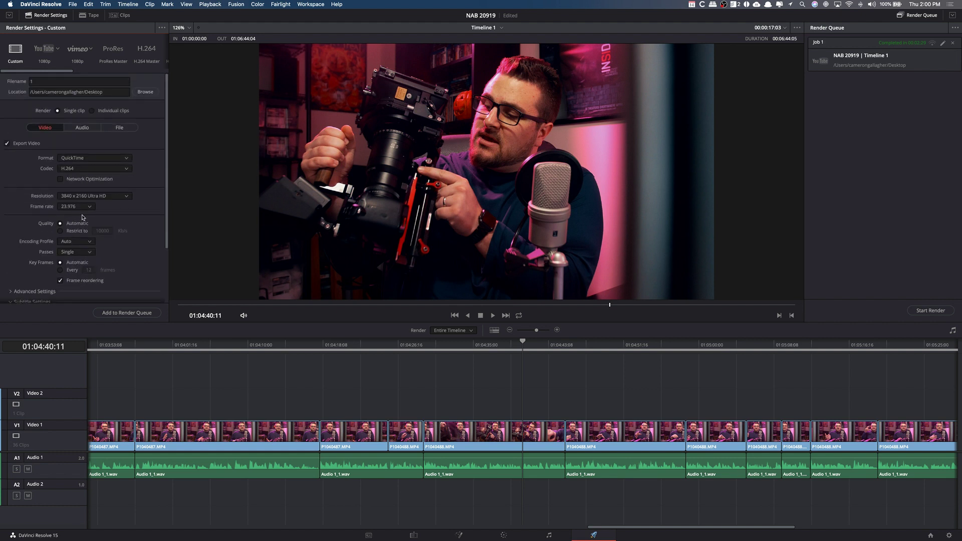
click(78, 128)
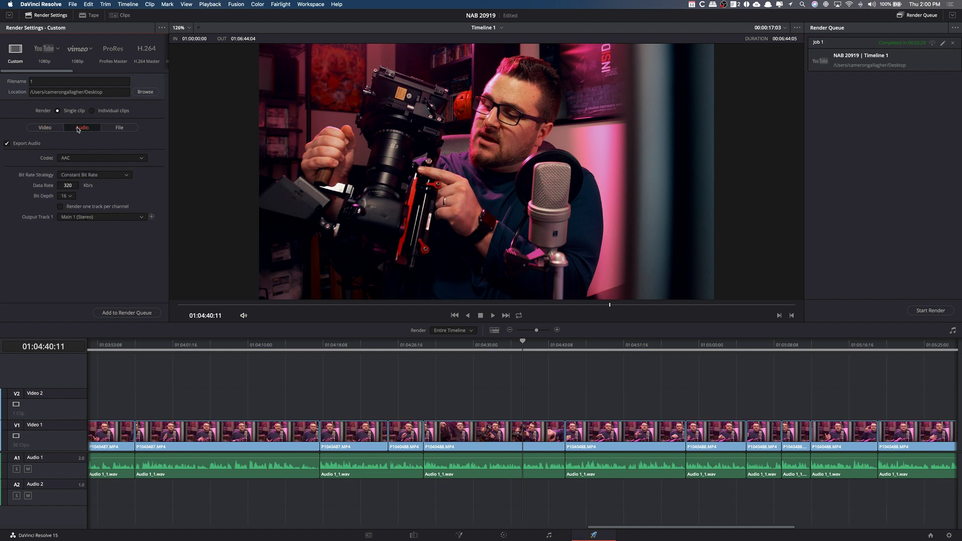
Keep AAC as the audio codec, review file naming options, then return to video settings
click(65, 159)
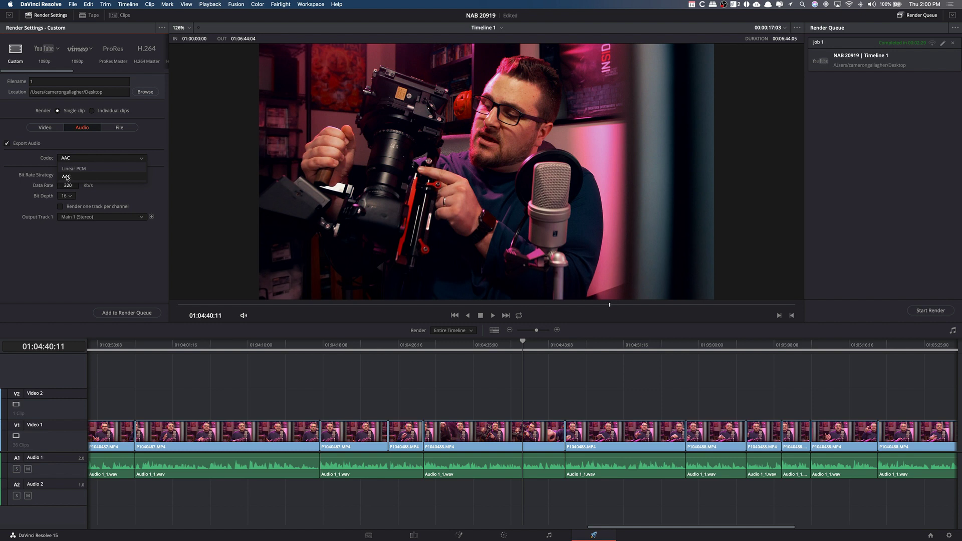
click(66, 177)
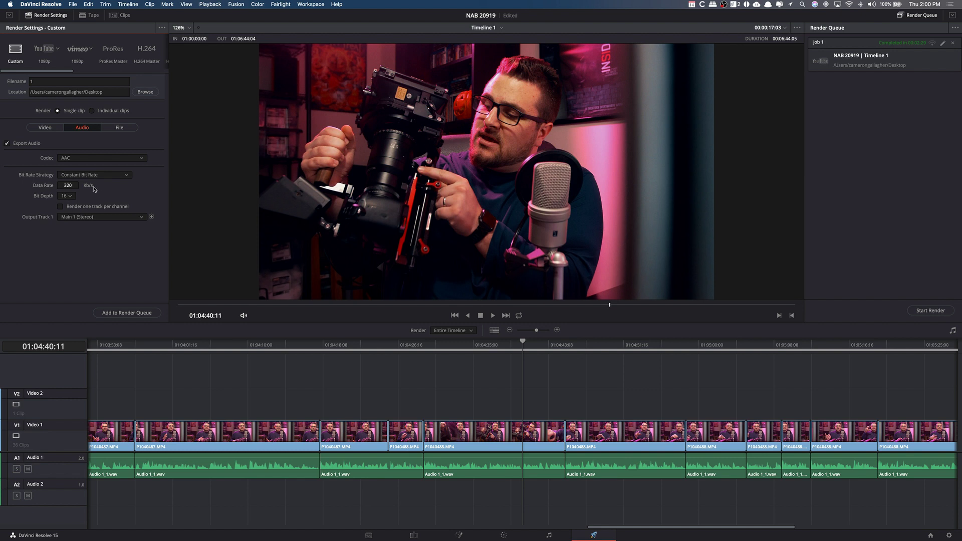
click(119, 128)
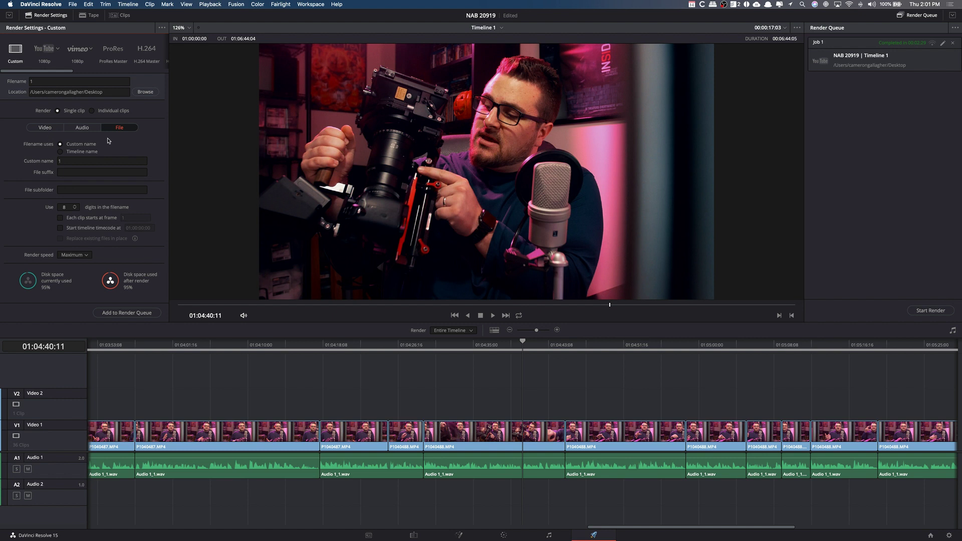
click(56, 129)
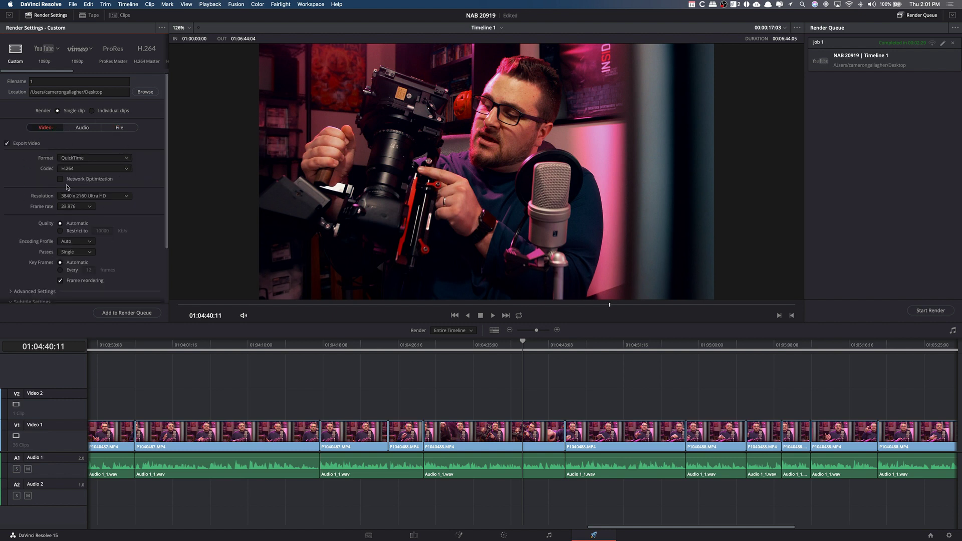
Queue the QuickTime H.264 job, then set up MP4, H.265 8-bit at 720 x 576 PAL
click(119, 318)
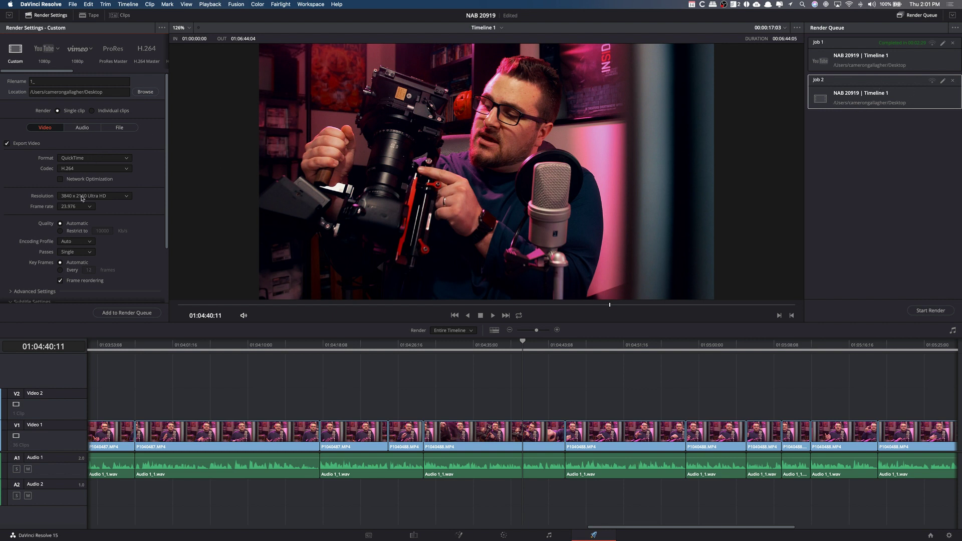
click(108, 158)
click(80, 219)
click(87, 169)
click(81, 188)
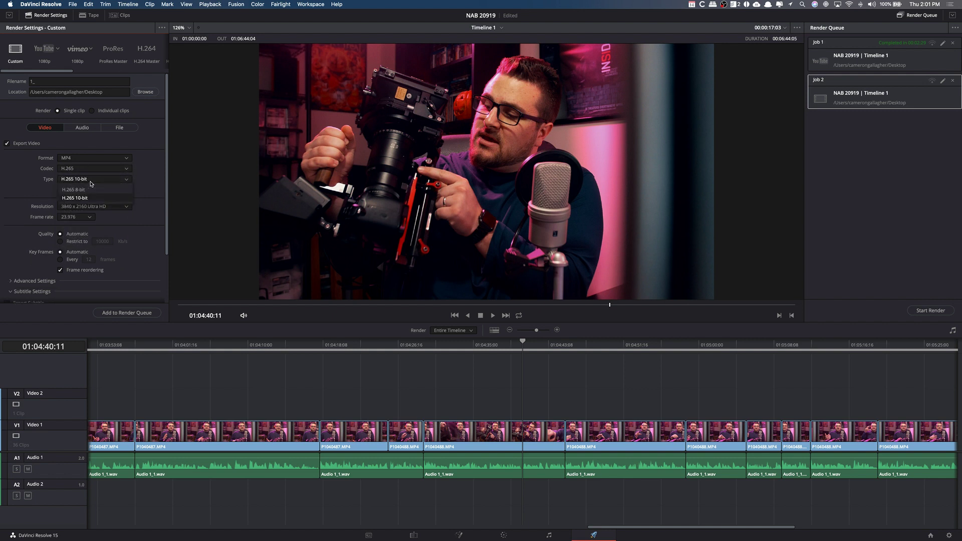
click(89, 202)
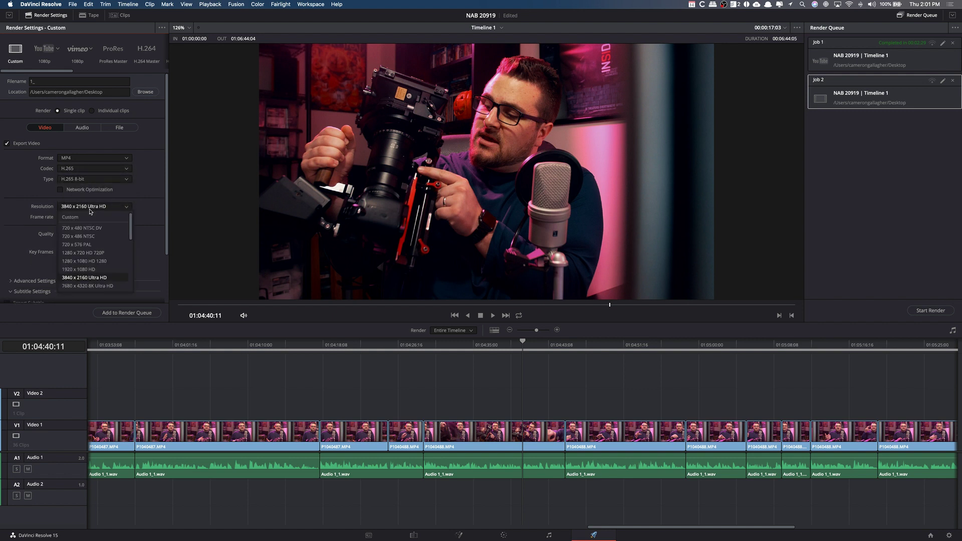
click(87, 251)
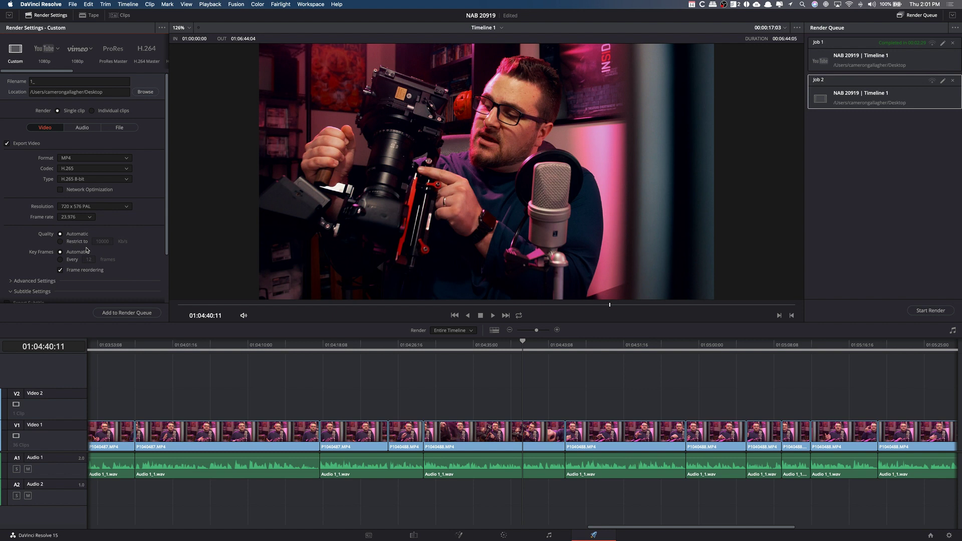
Add the MP4 H.265 job to the queue and select, then deselect, Jobs 2 and 3
click(127, 312)
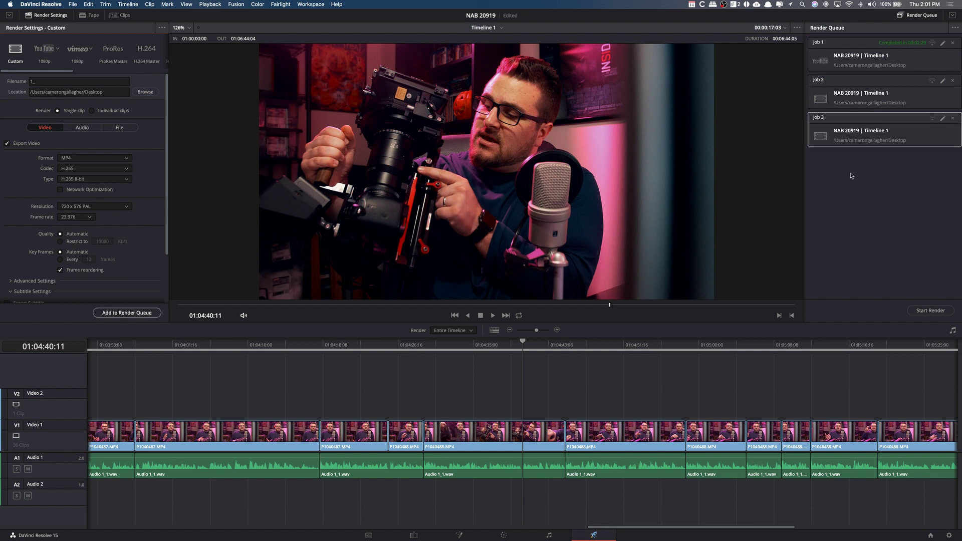
click(871, 92)
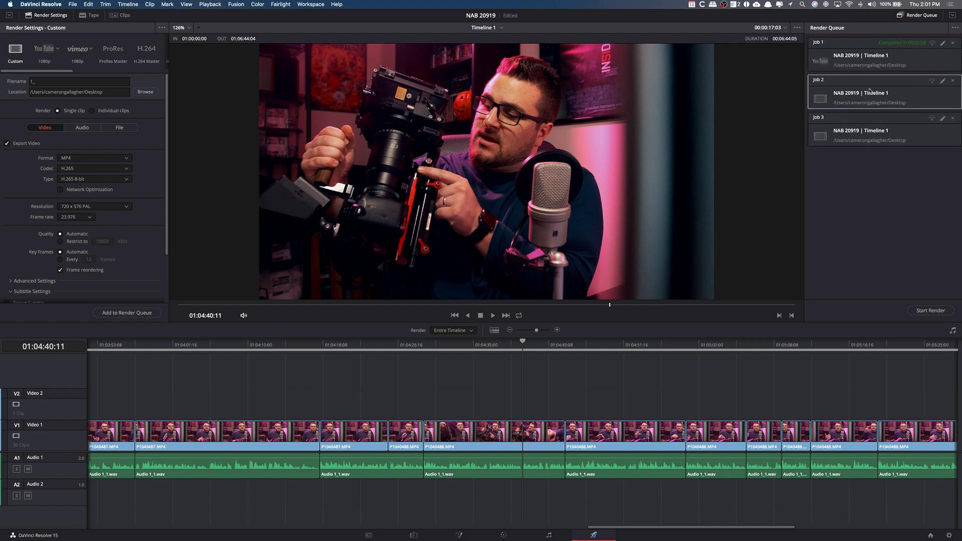
super+click(872, 136)
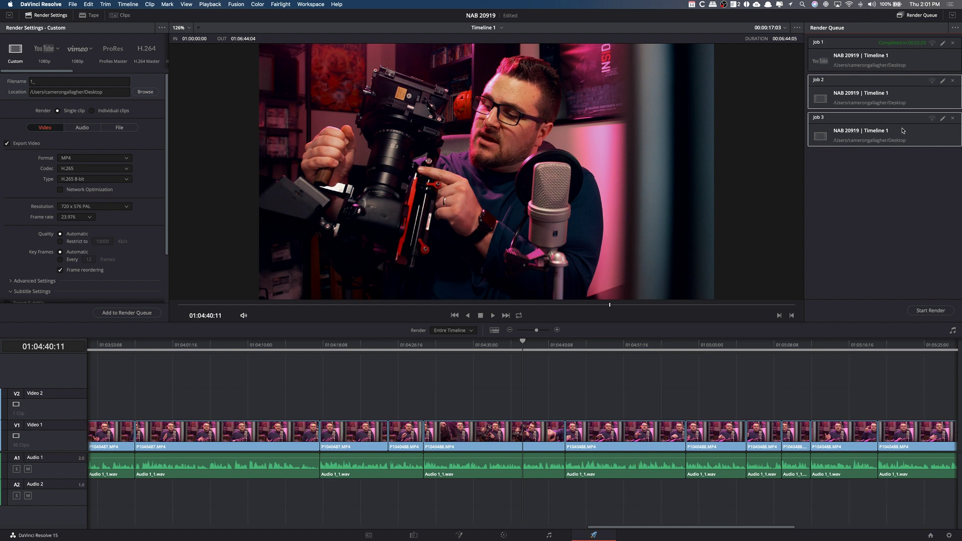
click(879, 186)
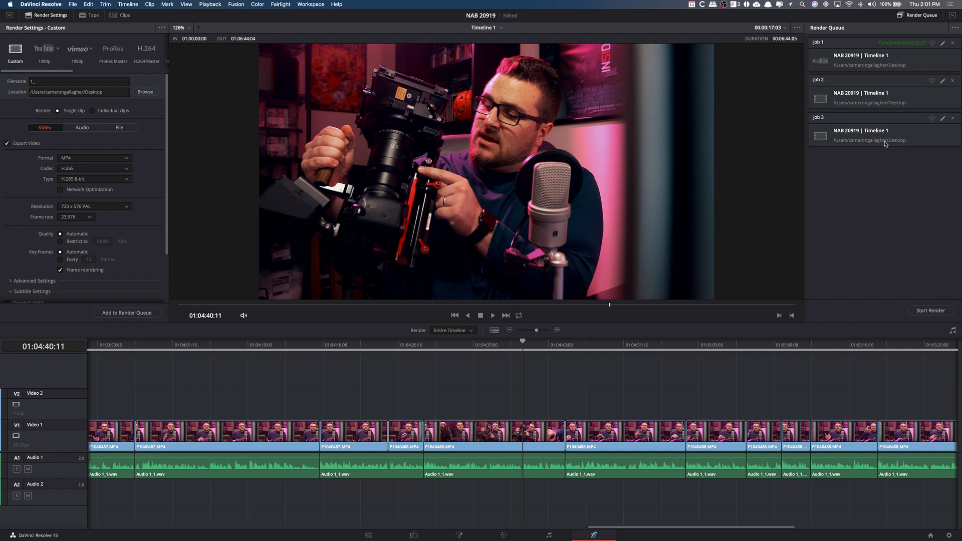
click(853, 100)
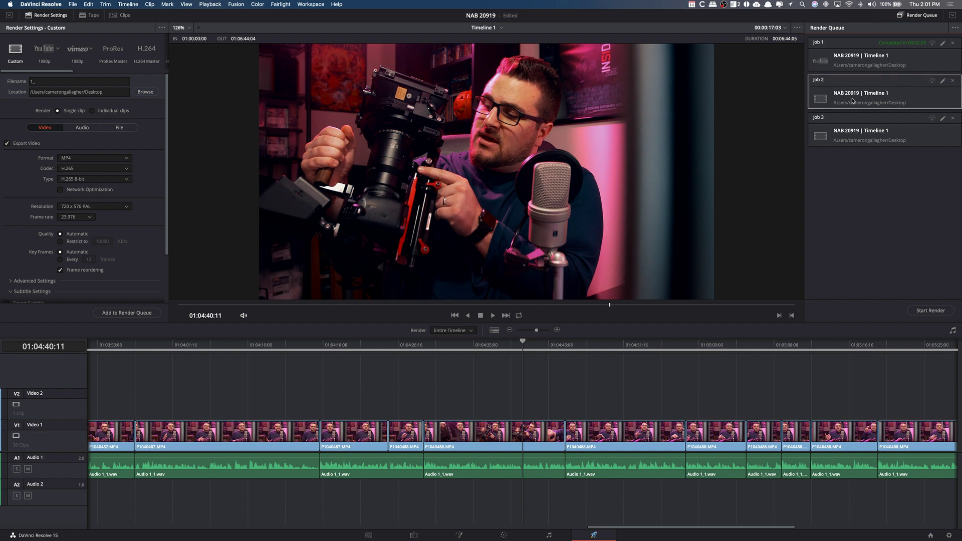
shift+click(856, 132)
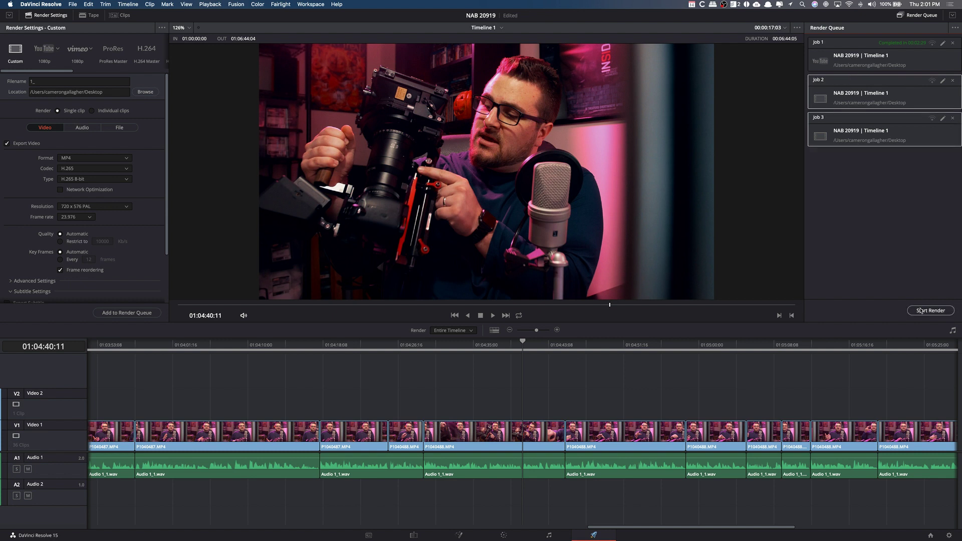
click(896, 248)
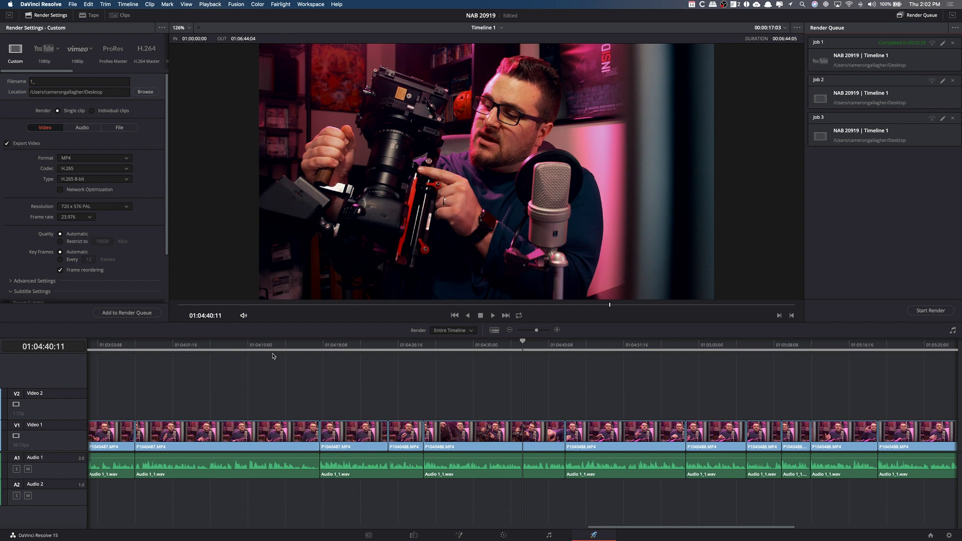
Fit the whole edit in the timeline and mark an In point at 01:00:24:05
click(196, 345)
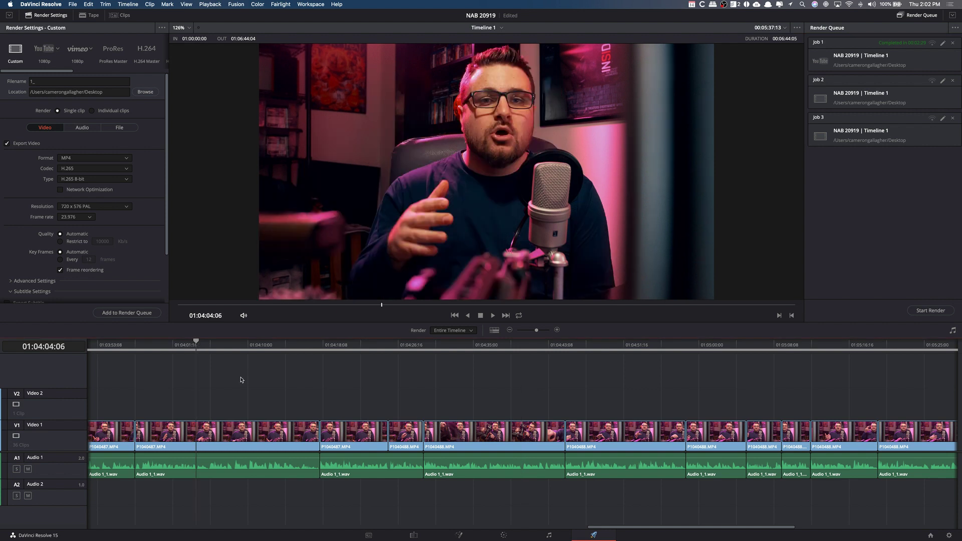
key(shift+z)
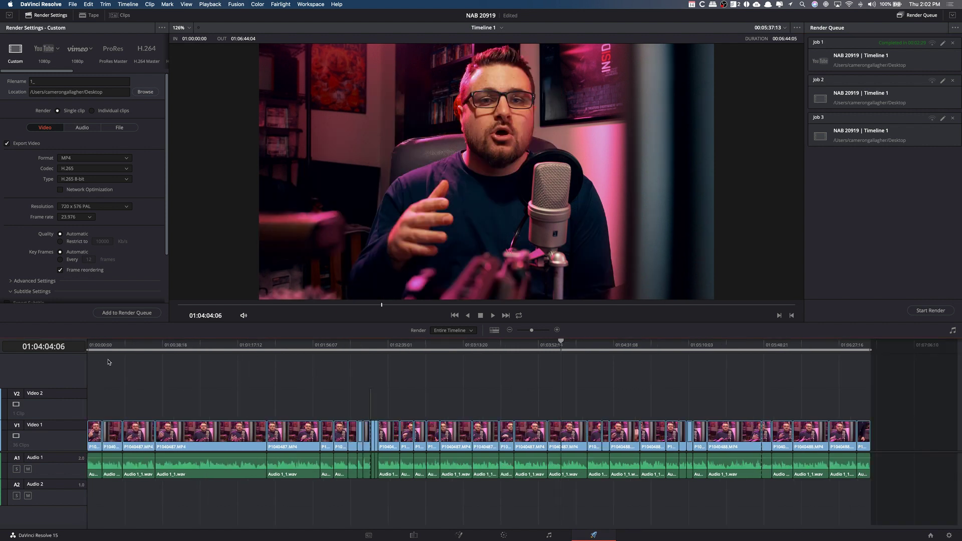
click(134, 344)
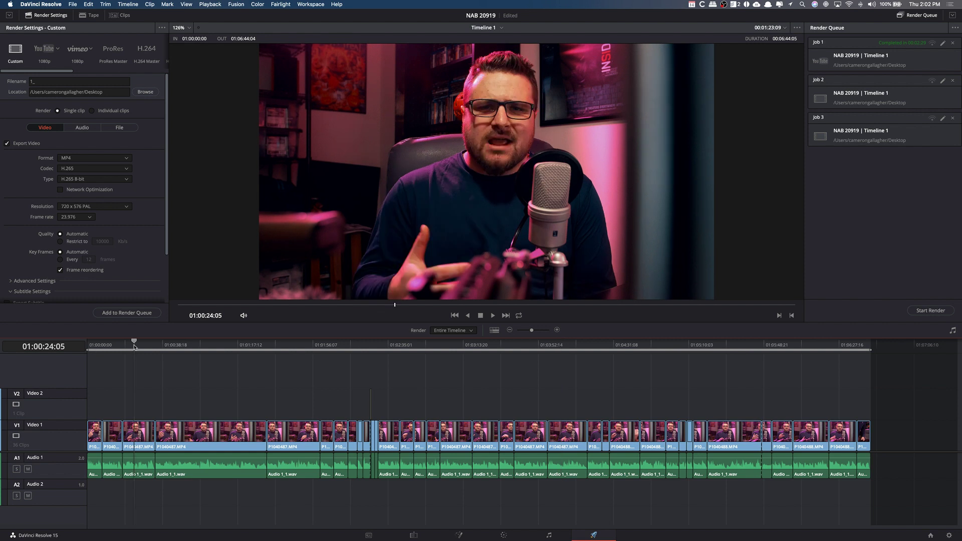
key(i)
Mark the Out point at 01:01:49:17, then set the render range back to Entire Timeline
click(301, 343)
key(o)
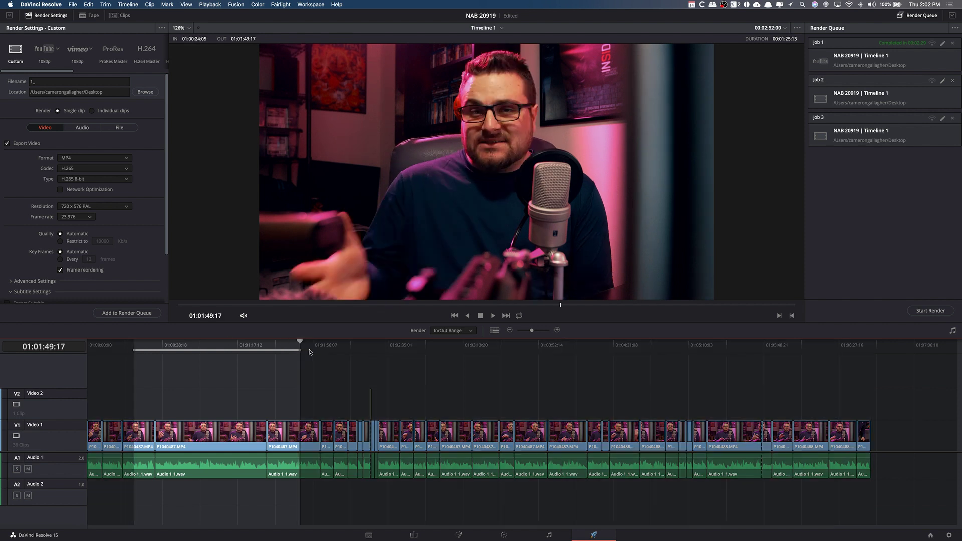
click(435, 333)
click(453, 343)
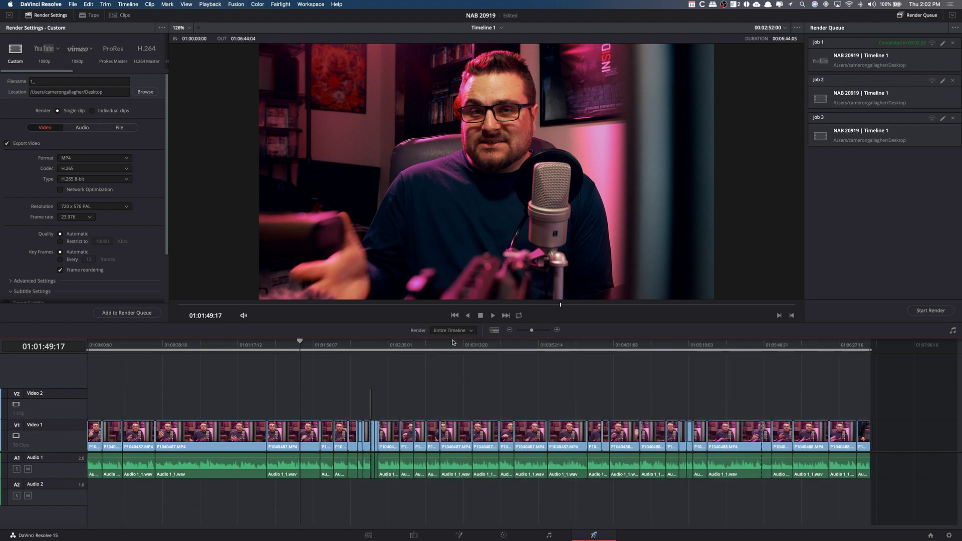